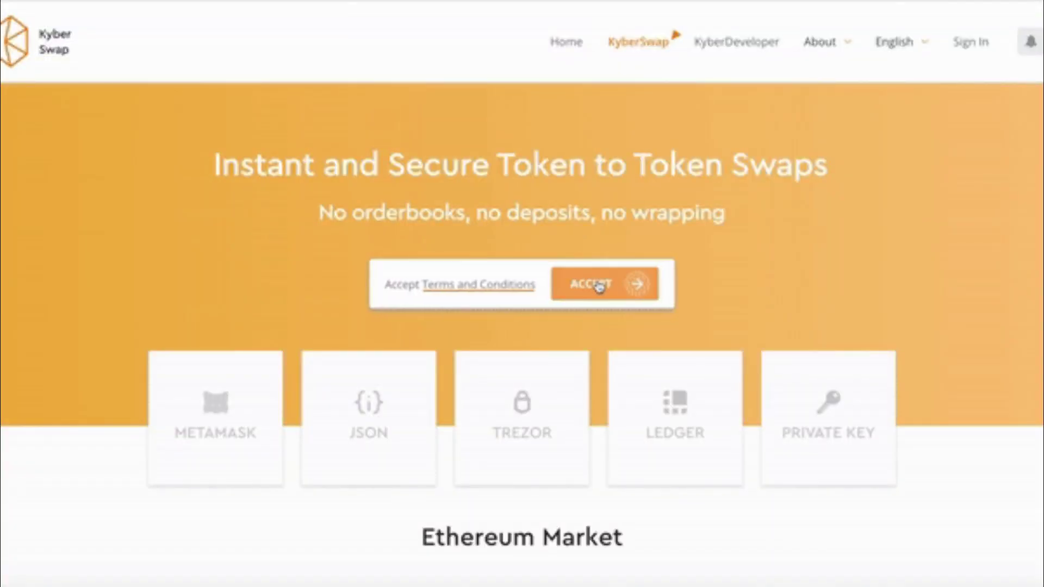
Accept the terms and import the wallet using its private key
left_click(598, 286)
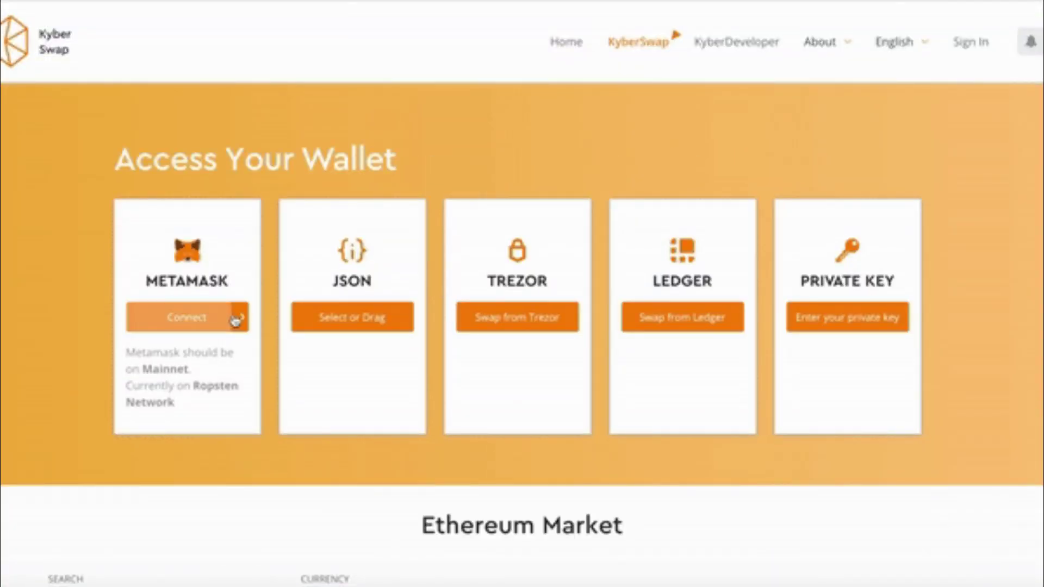
left_click(822, 325)
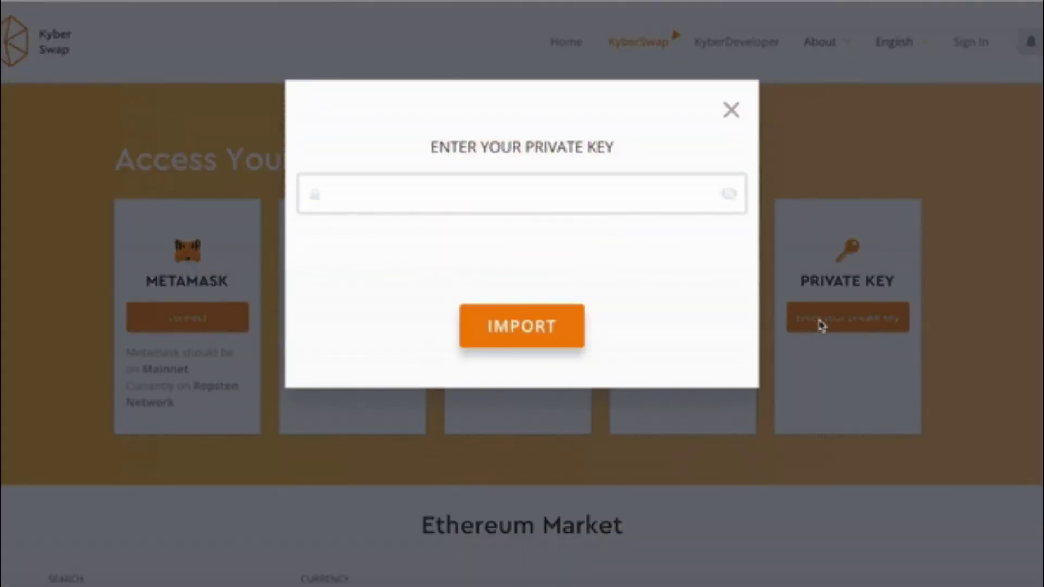
left_click(522, 326)
scroll(522, 339, "down", 2)
Set up a 50 KNC to ZIL swap (about 616 ZIL) and confirm it for broadcast
left_click(625, 244)
scroll(628, 392, "down", 2)
scroll(629, 392, "up", 2)
left_click(387, 214)
scroll(389, 390, "down", 3)
scroll(388, 390, "up", 2)
left_click(606, 349)
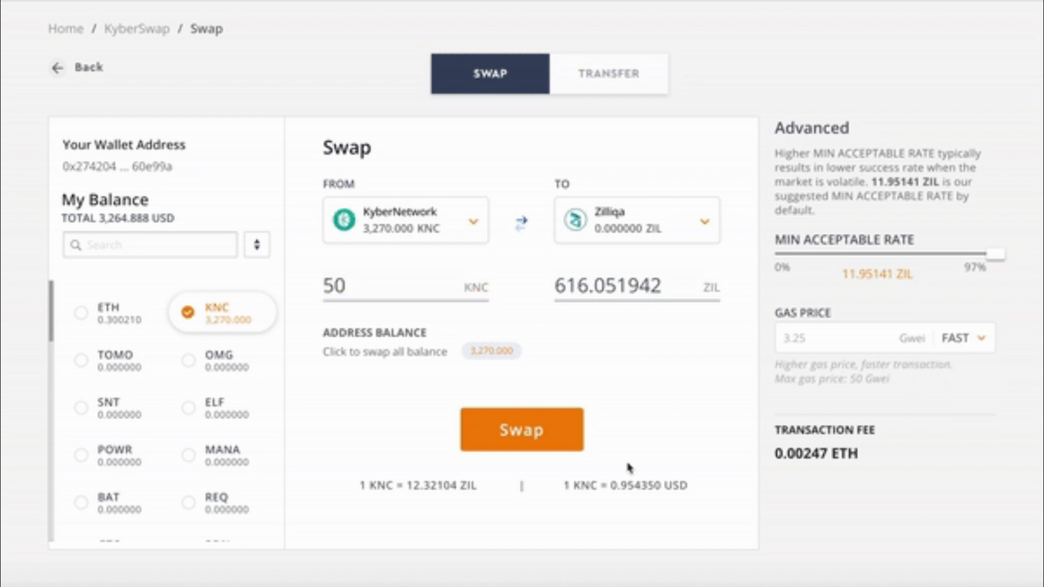
left_click(527, 441)
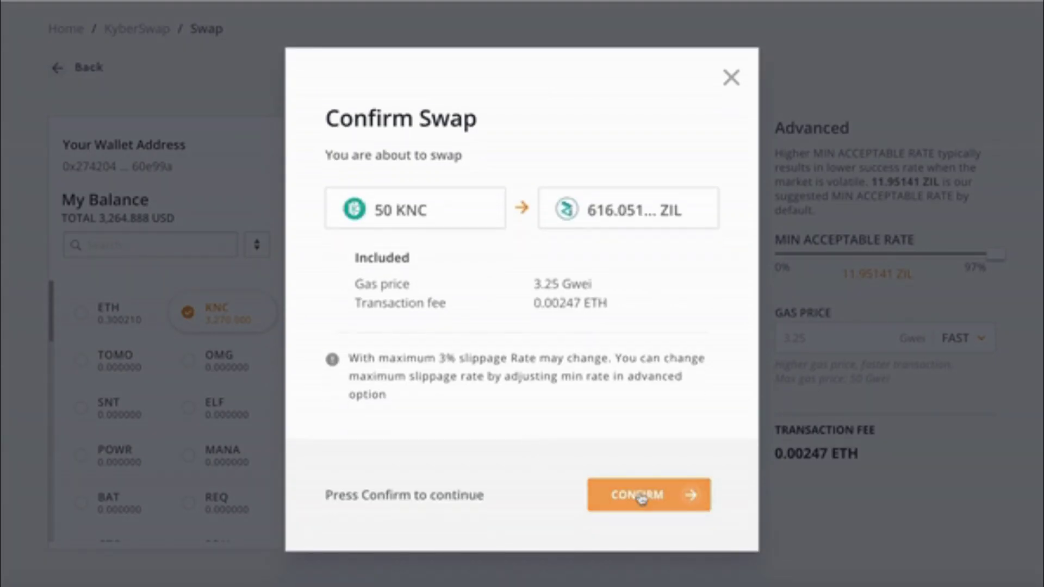
left_click(641, 499)
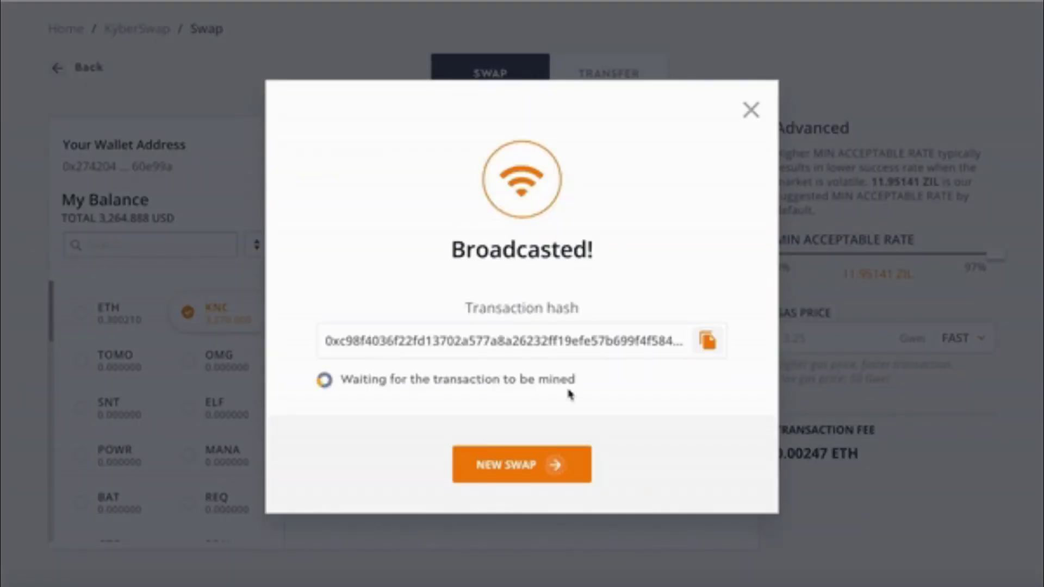